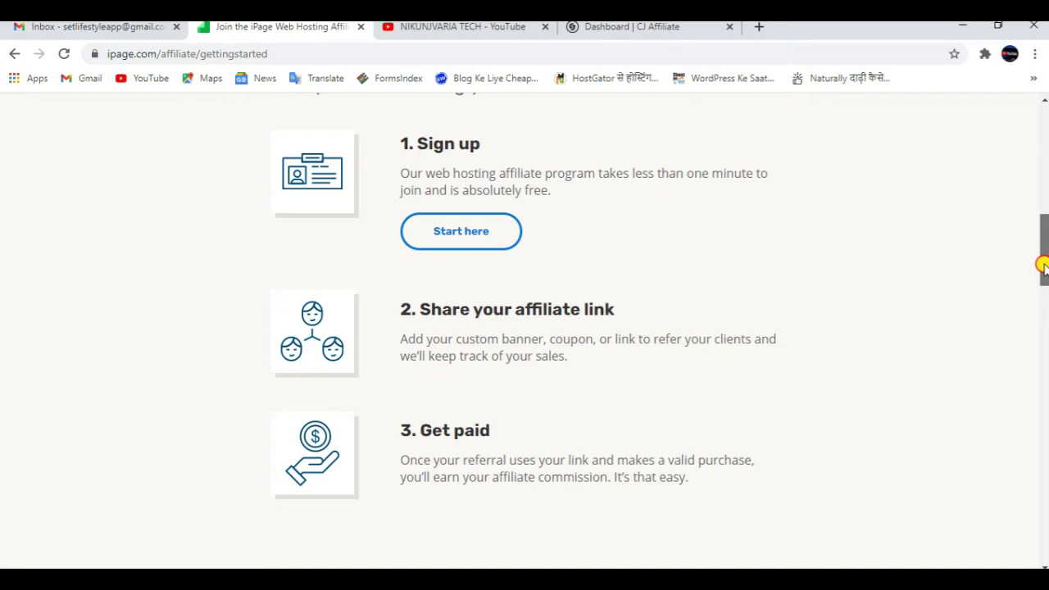
# - Review the iPage affiliate program's joining steps and tiered payouts, and open its free sign-up form
pyautogui.moveTo(1042, 263); pyautogui.dragTo(1042, 280)
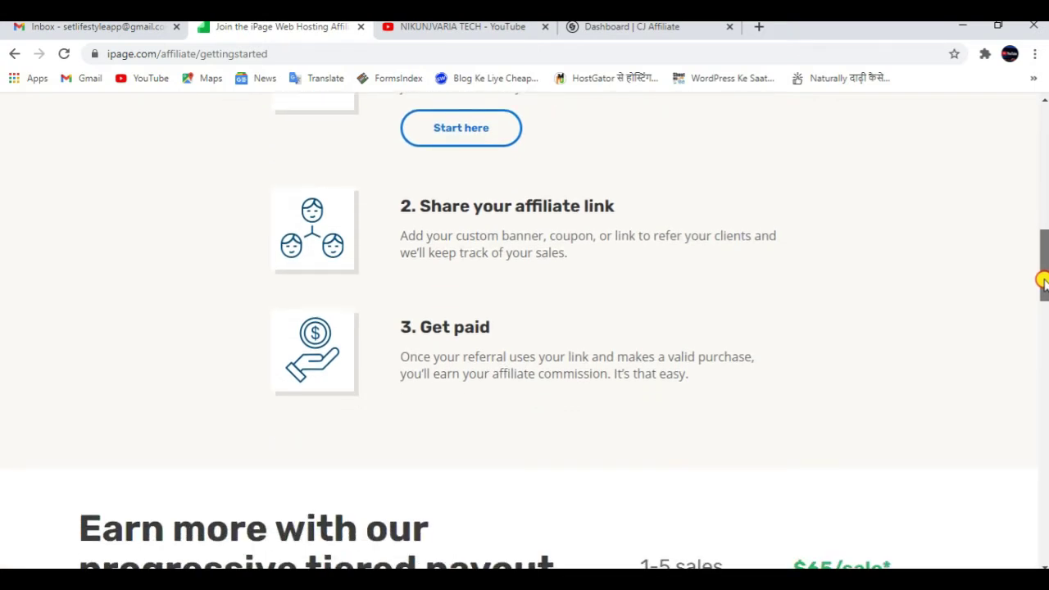
pyautogui.moveTo(1042, 280); pyautogui.dragTo(1042, 326)
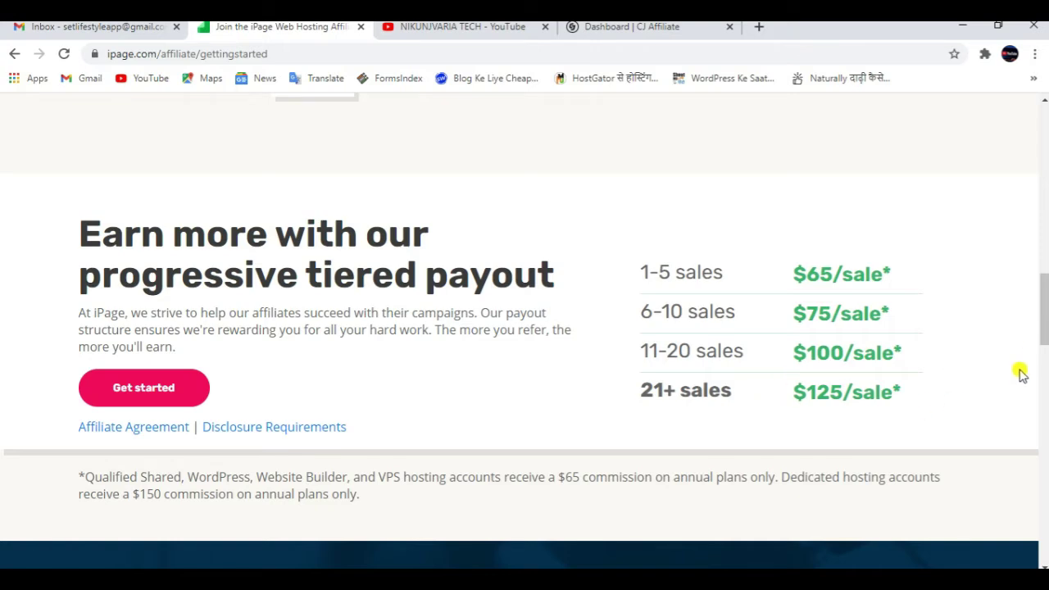
pyautogui.moveTo(1041, 322); pyautogui.dragTo(1041, 163)
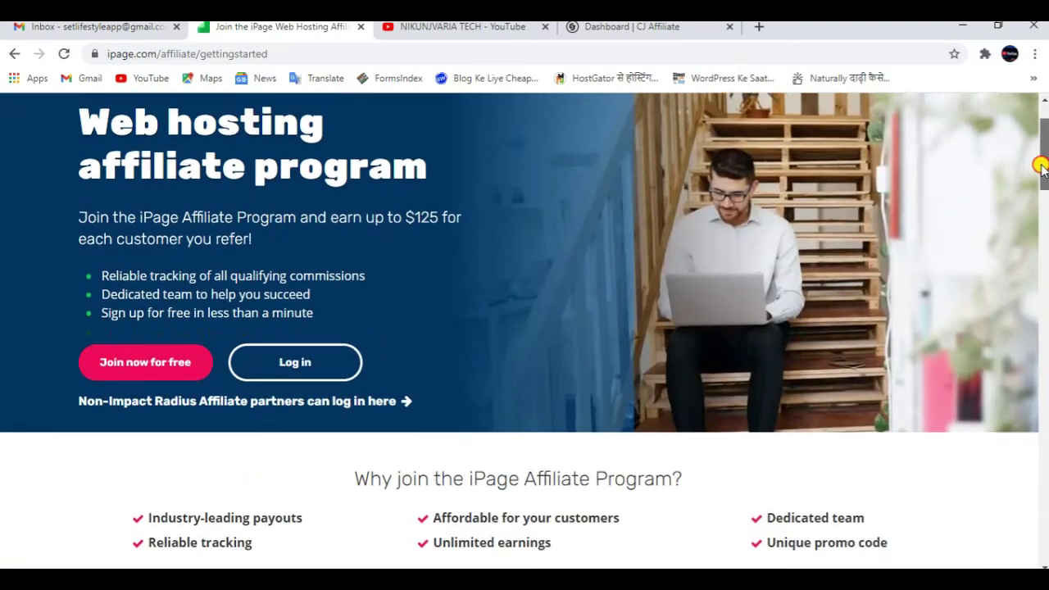
pyautogui.click(145, 367)
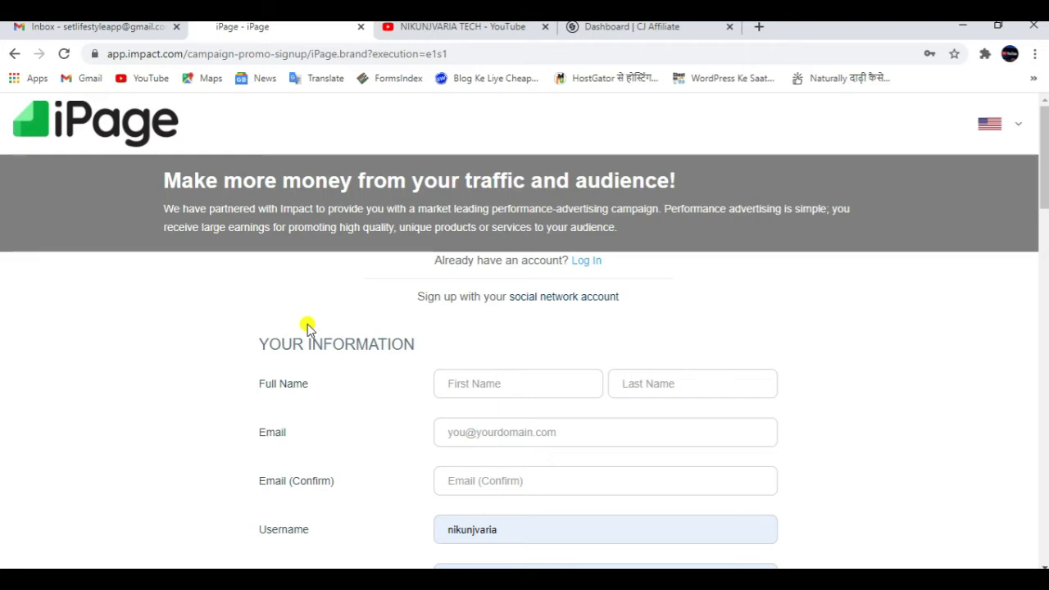
# - Look over the uploads on the open YouTube channel and return to the iPage sign-up form
pyautogui.click(457, 27)
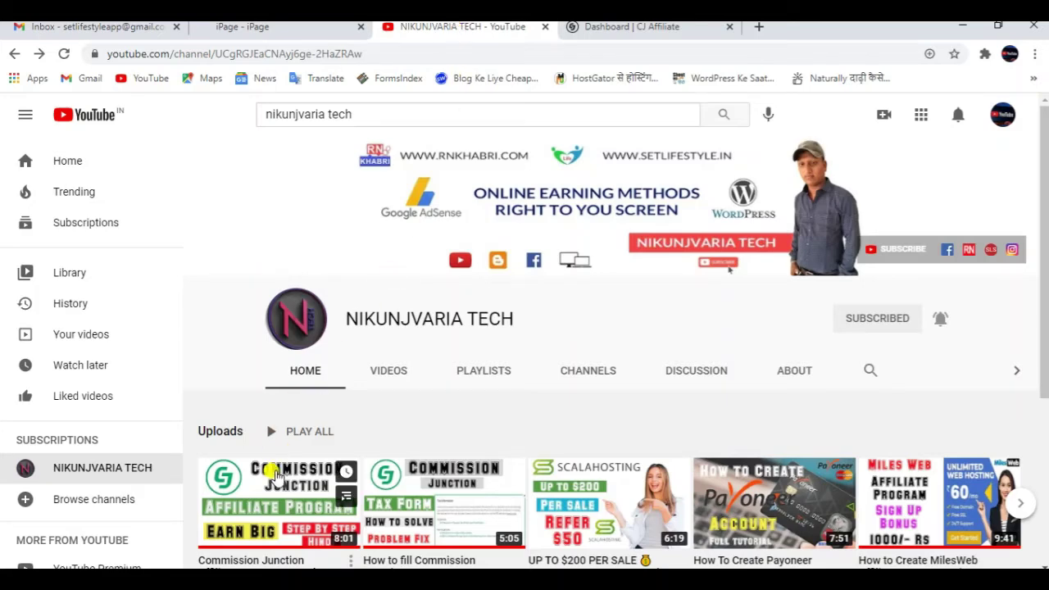
pyautogui.click(322, 33)
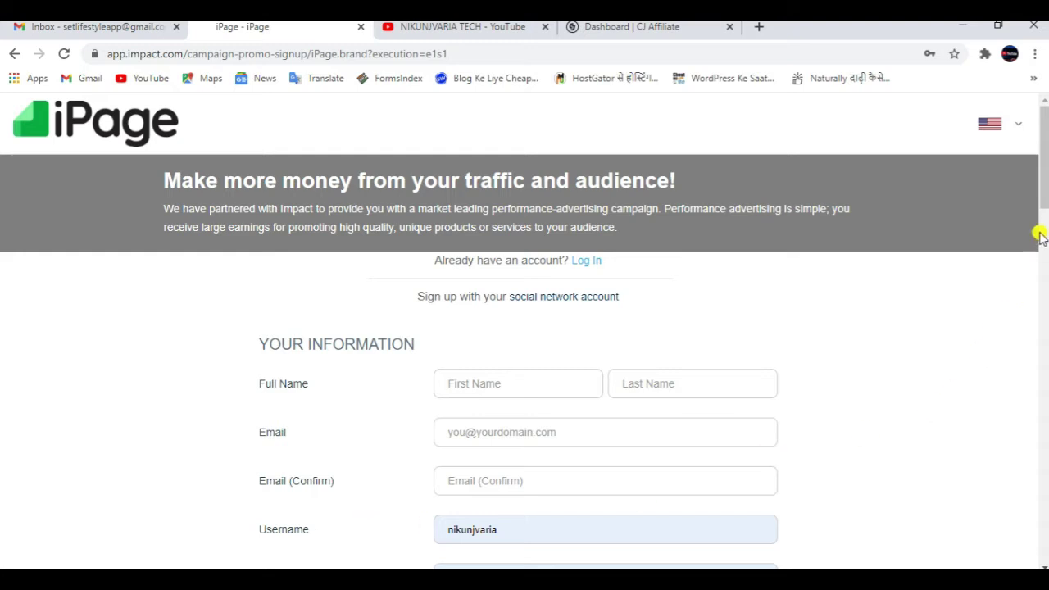
# - Review the sign-up form's personal and company fields and set the partner type to Social Media/Influencer
pyautogui.moveTo(1042, 192); pyautogui.dragTo(1043, 264)
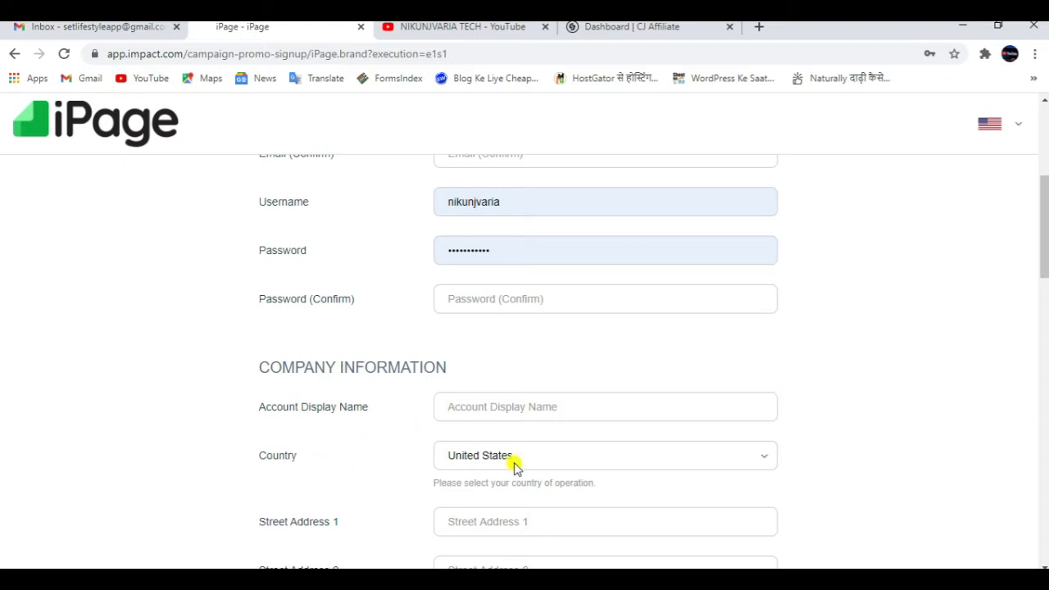
pyautogui.moveTo(1043, 261); pyautogui.dragTo(1042, 306)
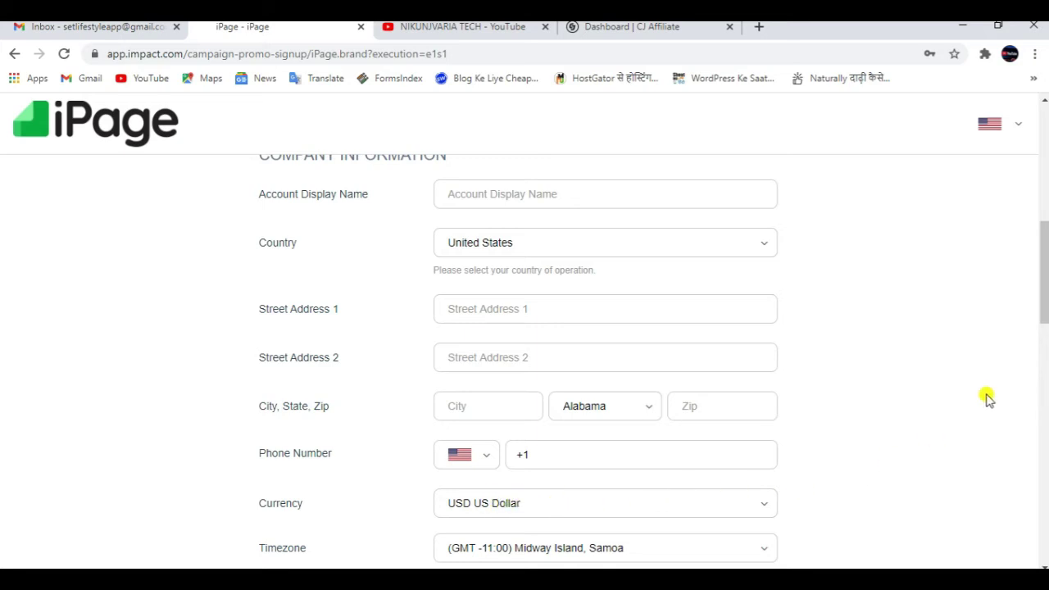
pyautogui.moveTo(1039, 297); pyautogui.dragTo(1041, 355)
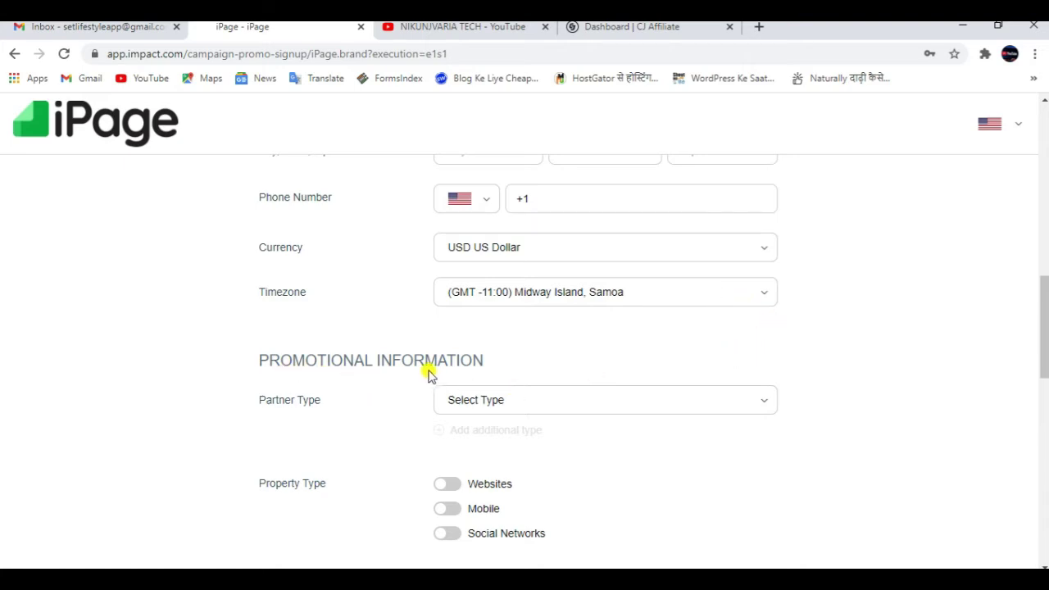
pyautogui.click(540, 404)
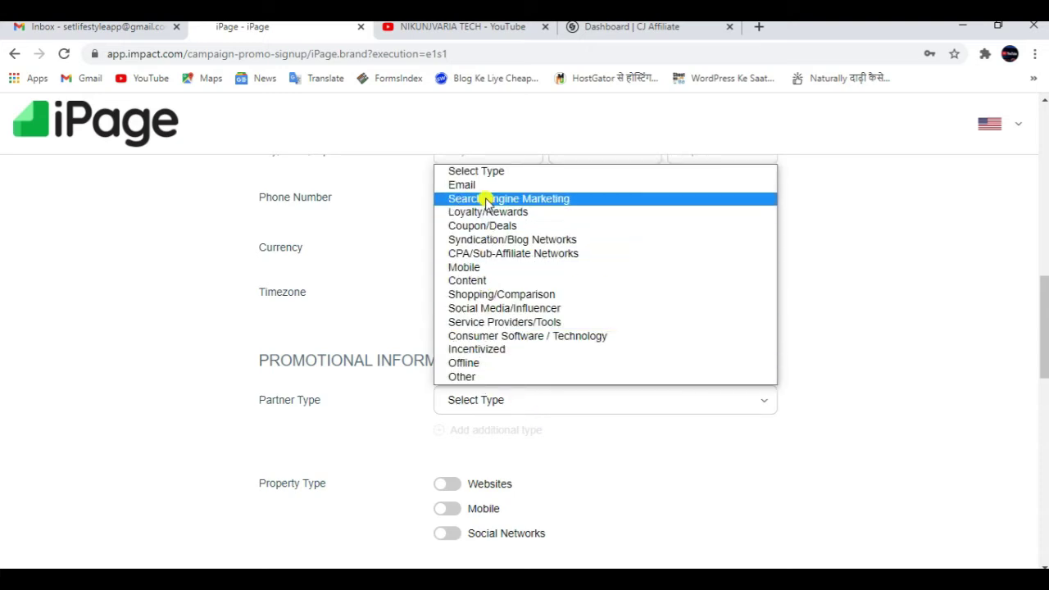
pyautogui.click(491, 308)
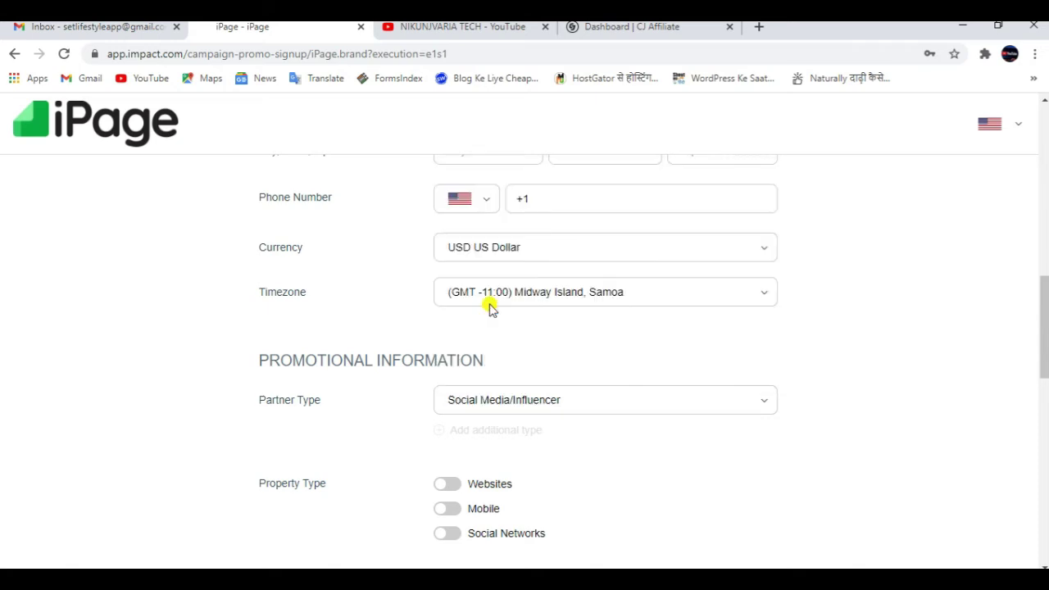
# - Enable the Websites and Mobile property types and review the payout details in the agreements
pyautogui.moveTo(1043, 324); pyautogui.dragTo(1040, 381)
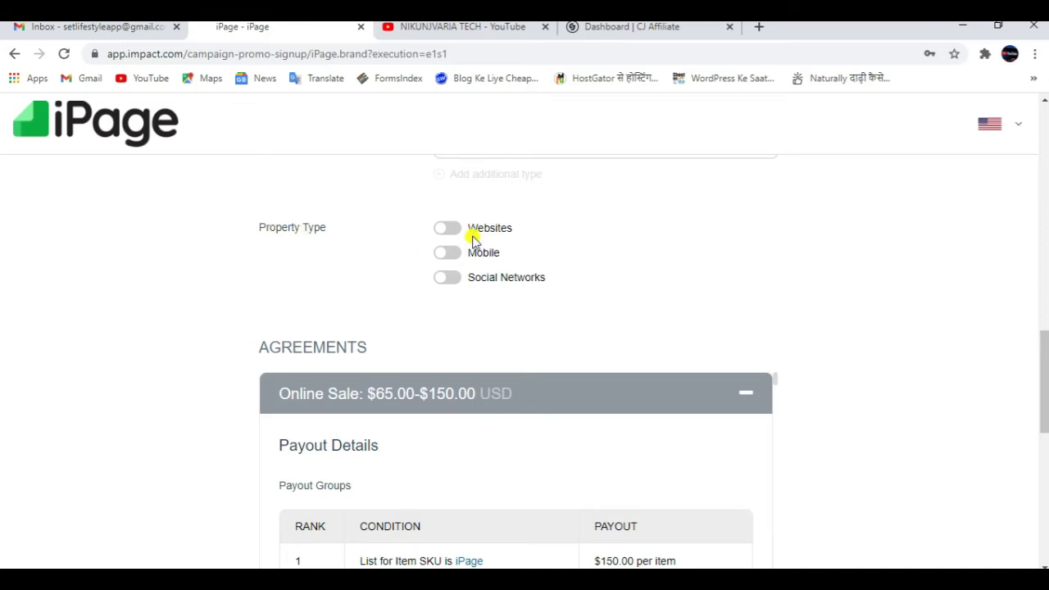
pyautogui.click(442, 229)
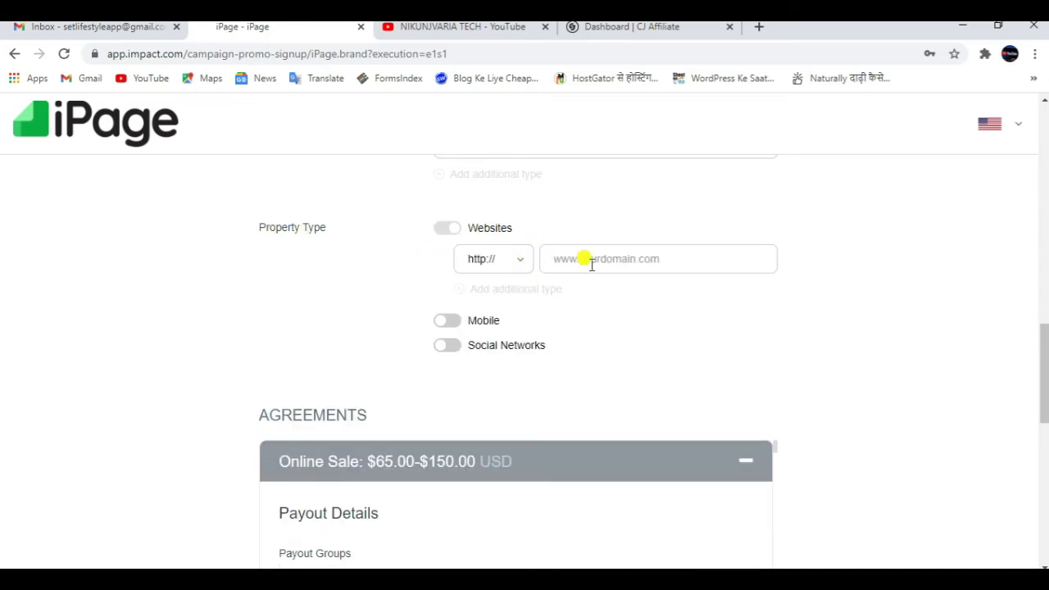
pyautogui.click(446, 323)
pyautogui.moveTo(1043, 374); pyautogui.dragTo(1042, 419)
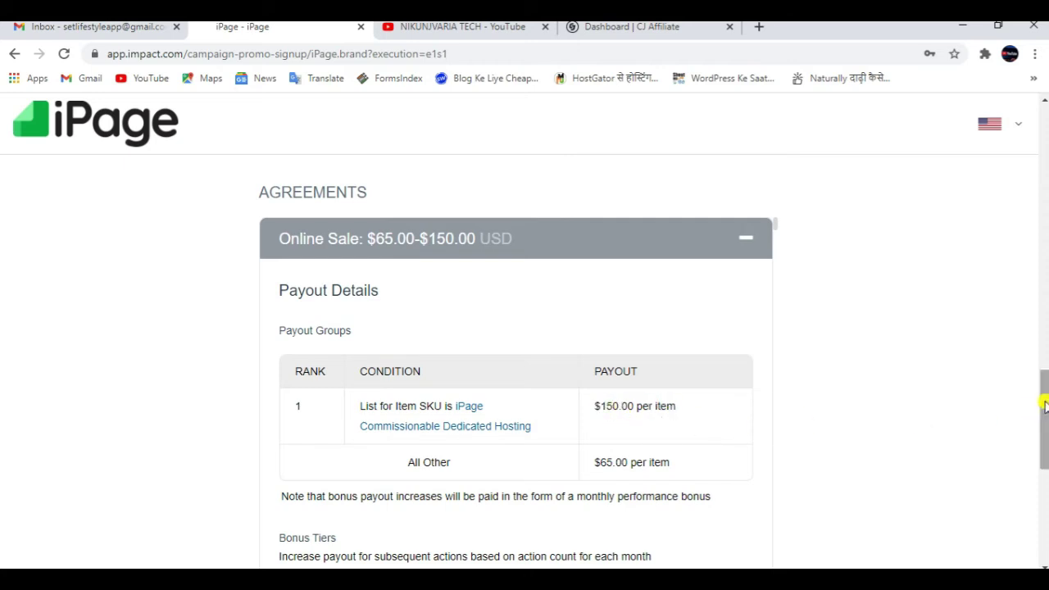
# - Log in to the existing Impact account and select iPage as the brand for the promotional link
pyautogui.moveTo(1043, 402); pyautogui.dragTo(1019, 136)
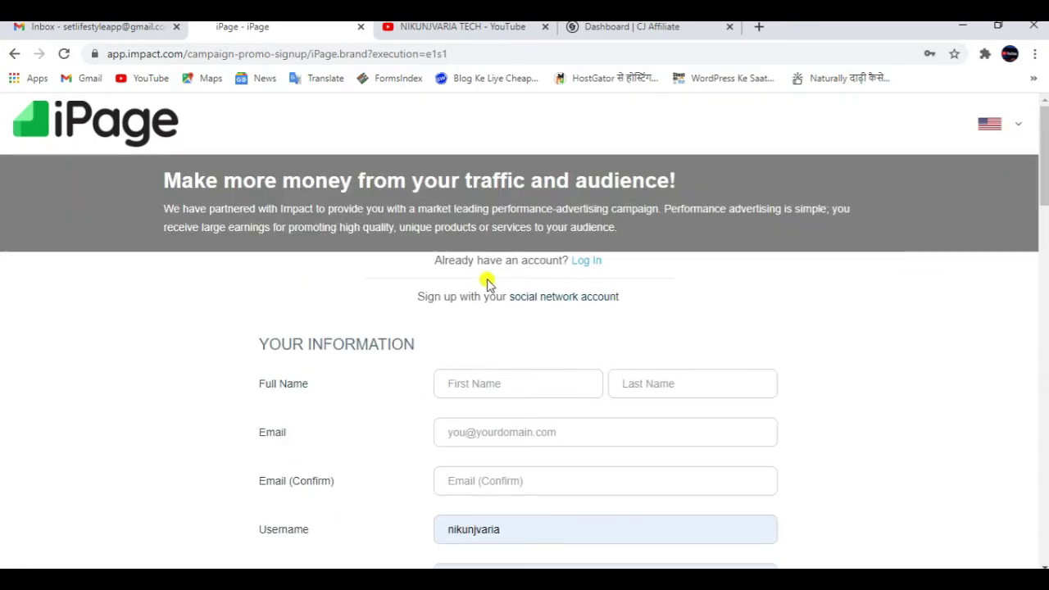
pyautogui.click(584, 262)
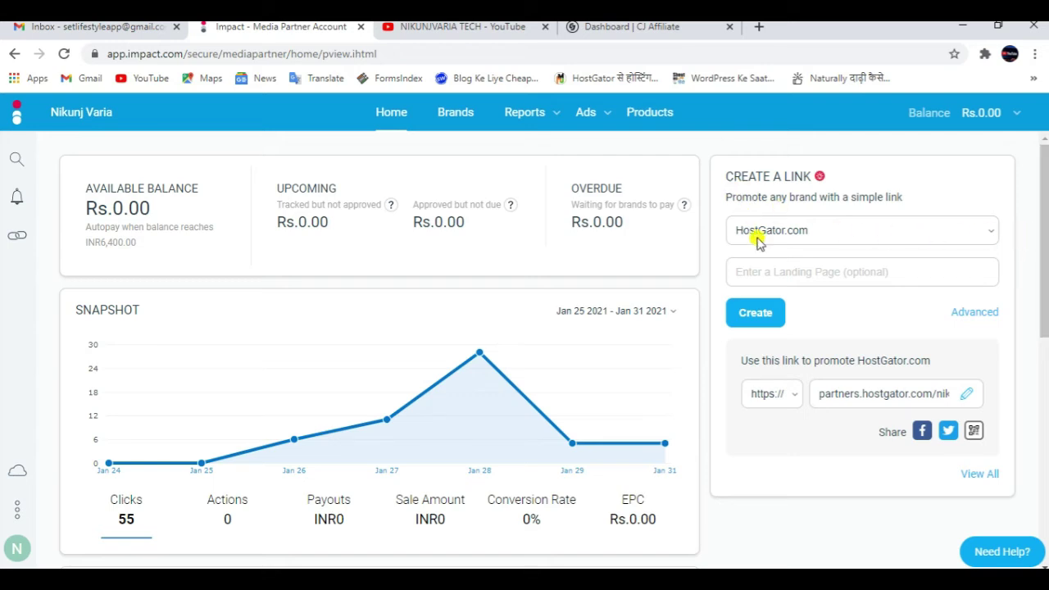
pyautogui.click(848, 233)
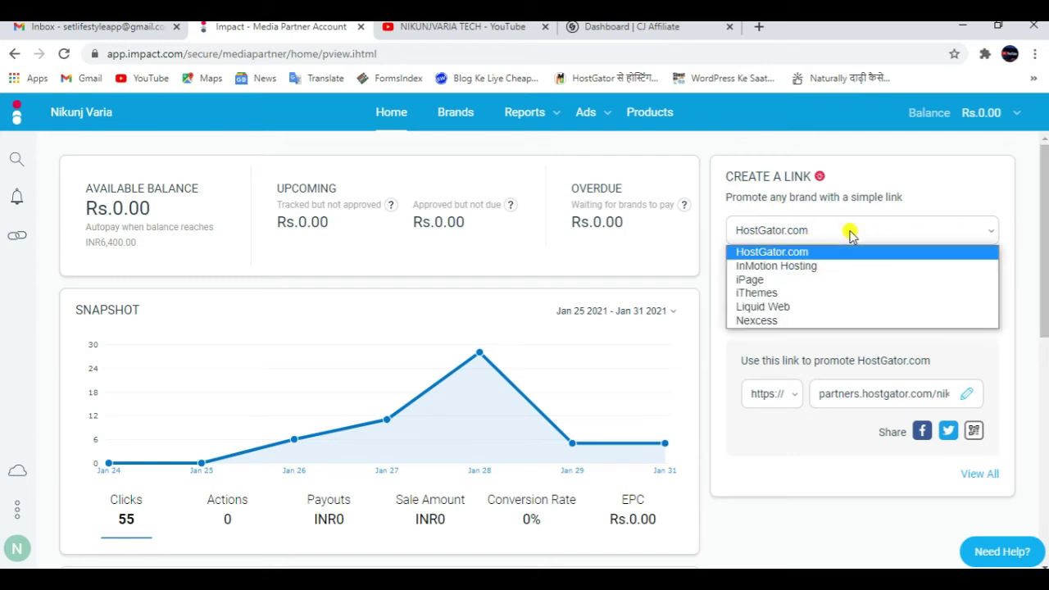
pyautogui.click(786, 279)
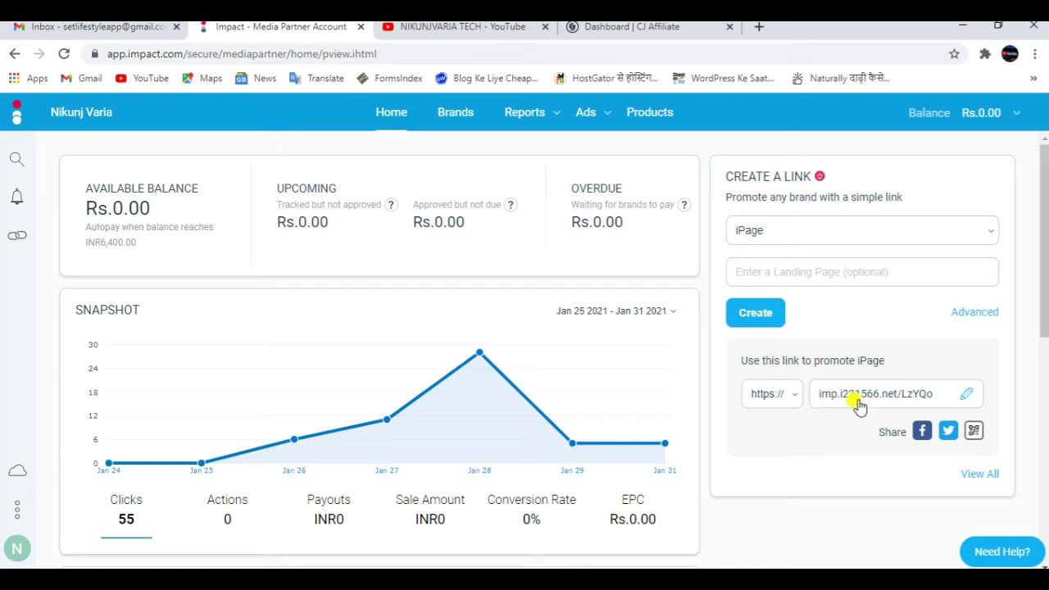
# - Open iPage's ads from the joined brands, get the iPage banner's code and select its tracking link
pyautogui.moveTo(1042, 328); pyautogui.dragTo(1042, 470)
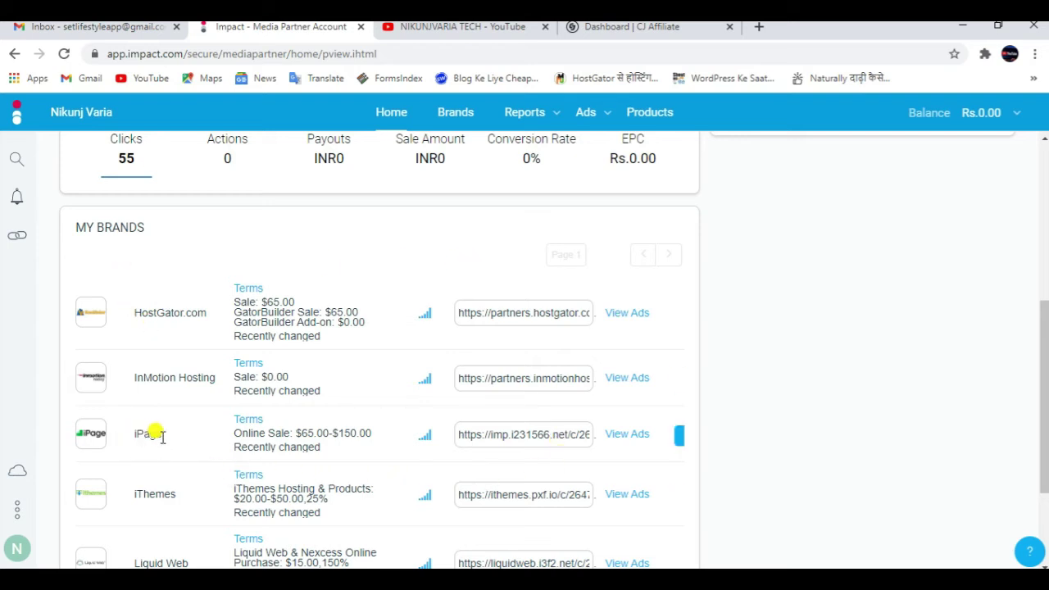
pyautogui.click(626, 435)
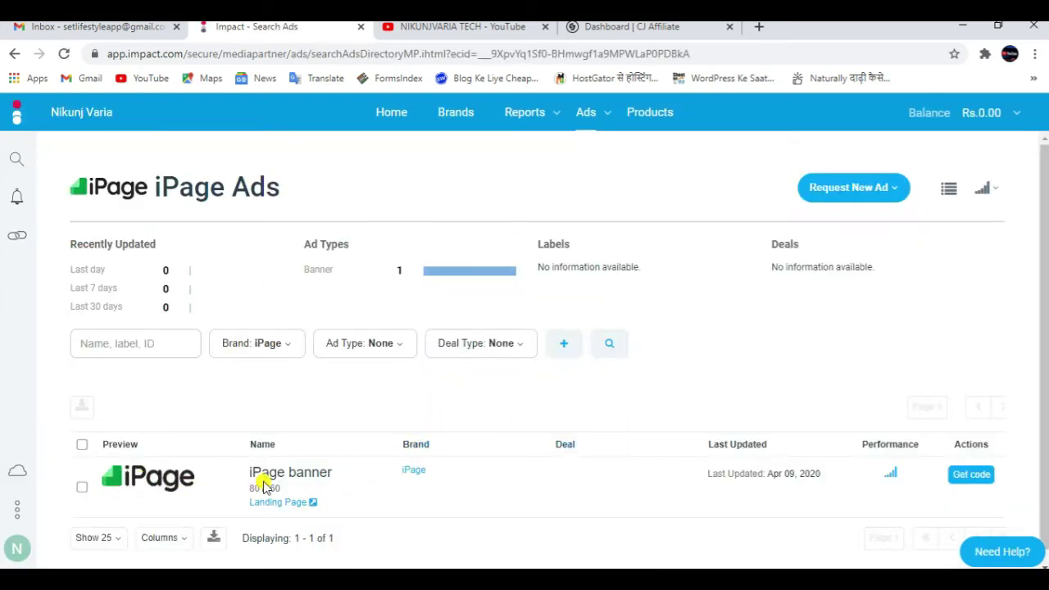
pyautogui.click(967, 475)
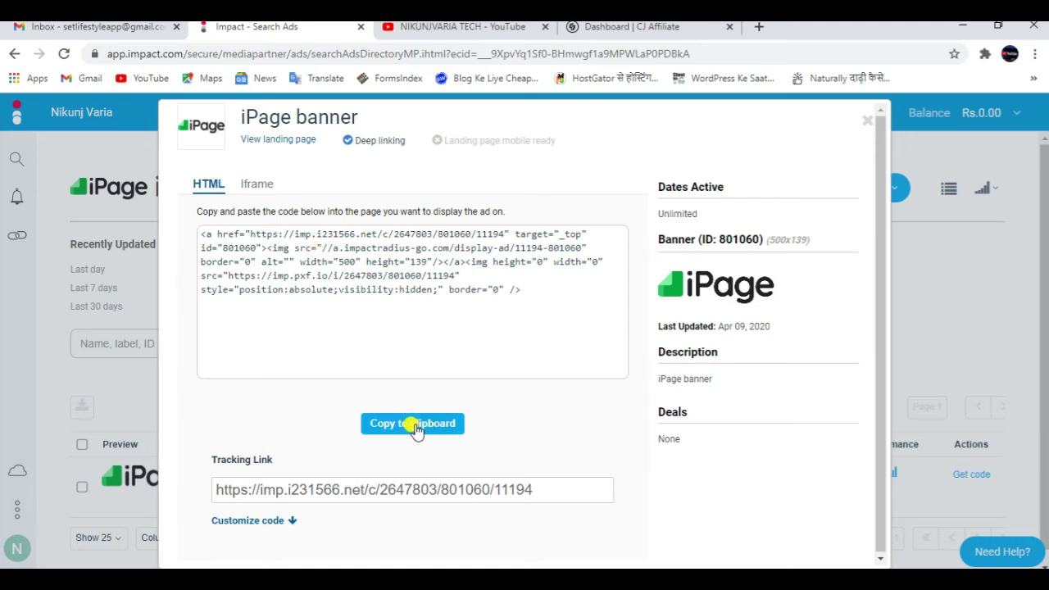
pyautogui.click(314, 492)
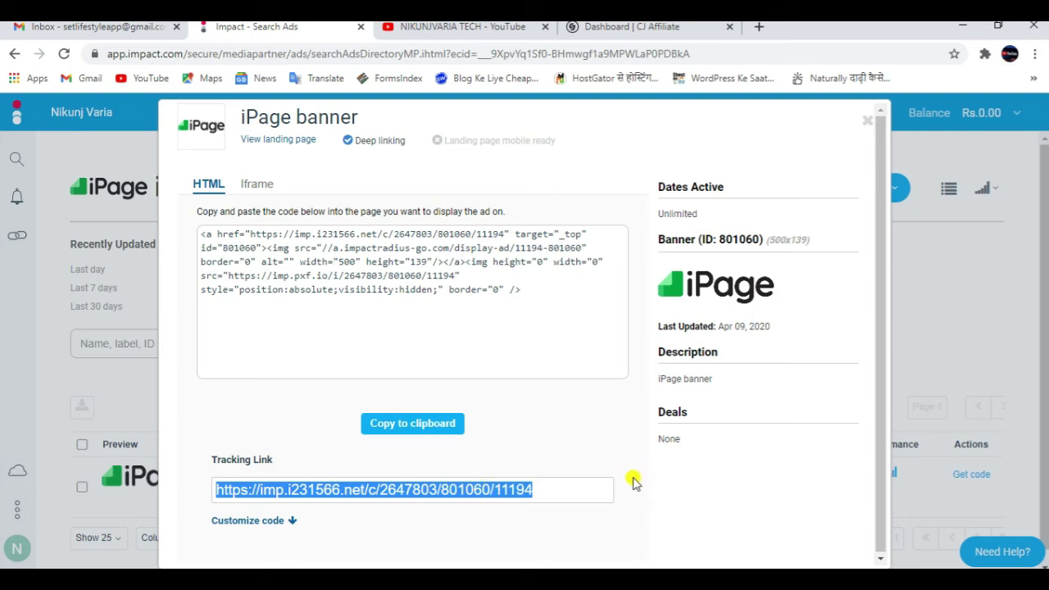
pyautogui.click(866, 121)
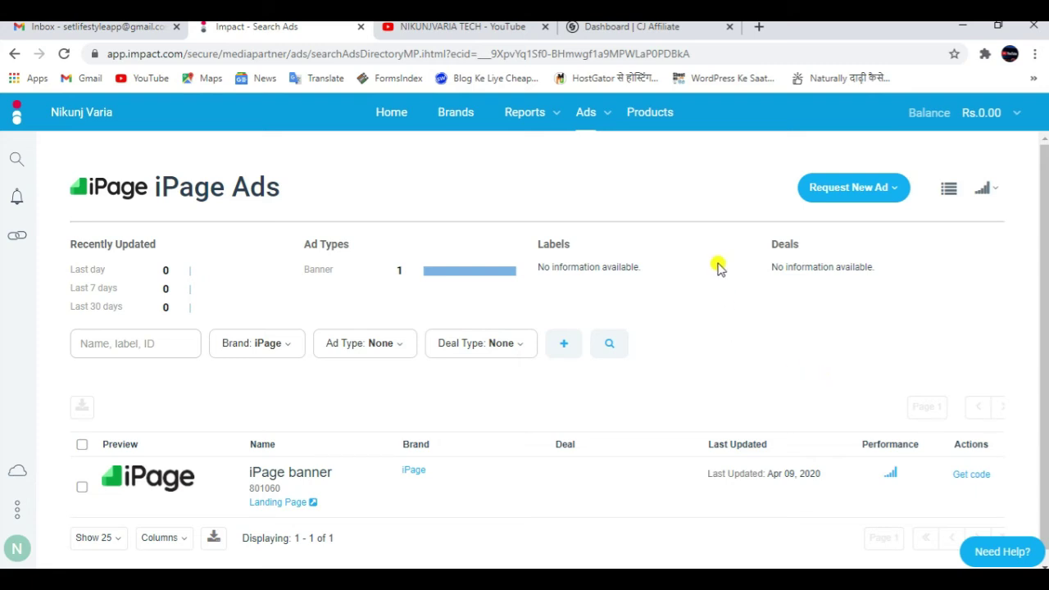
# - Switch to the CJ Affiliate dashboard and open The iPage Affiliate Program from the joined advertisers
pyautogui.click(656, 29)
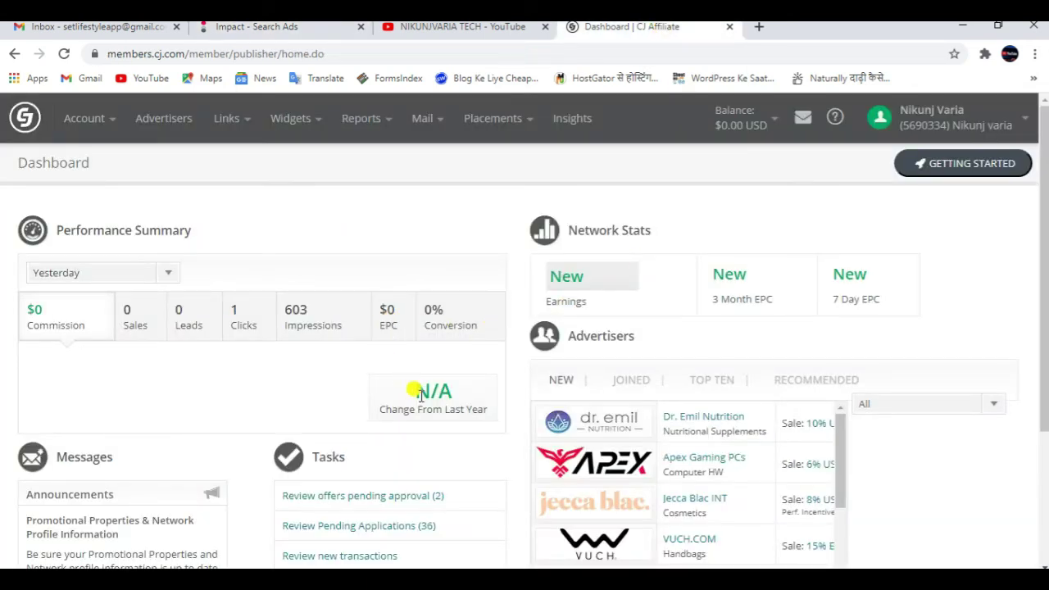
pyautogui.click(630, 392)
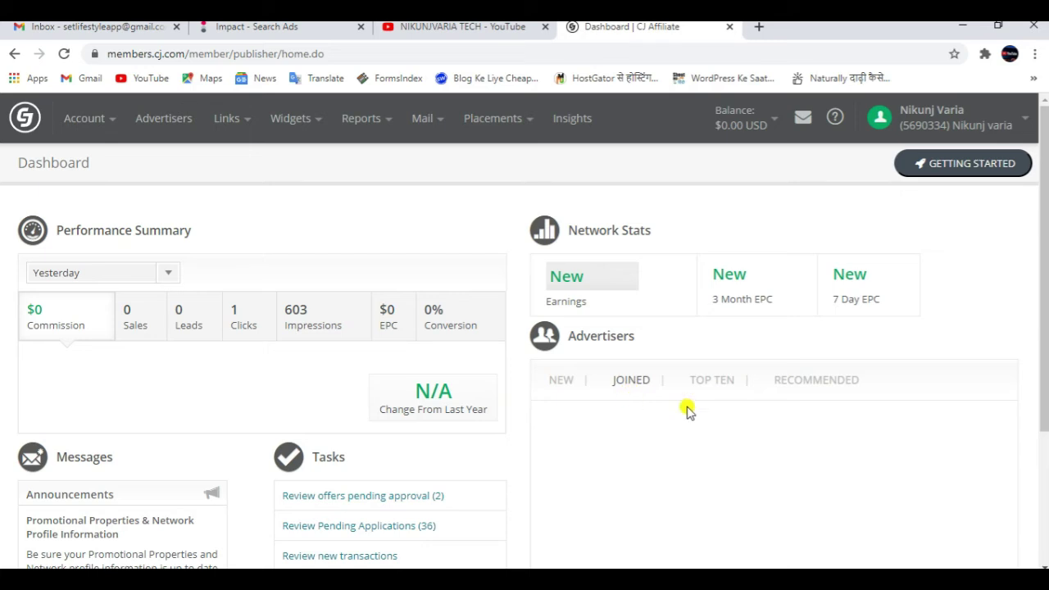
pyautogui.scroll(-1, 1044, 331)
pyautogui.scroll(-1, 1045, 331)
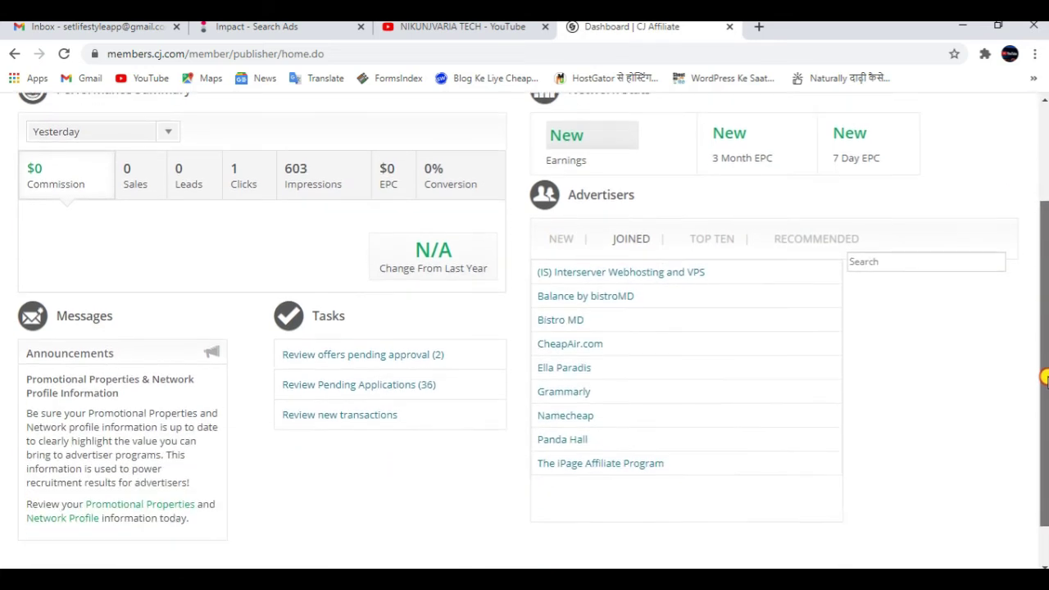
pyautogui.click(579, 465)
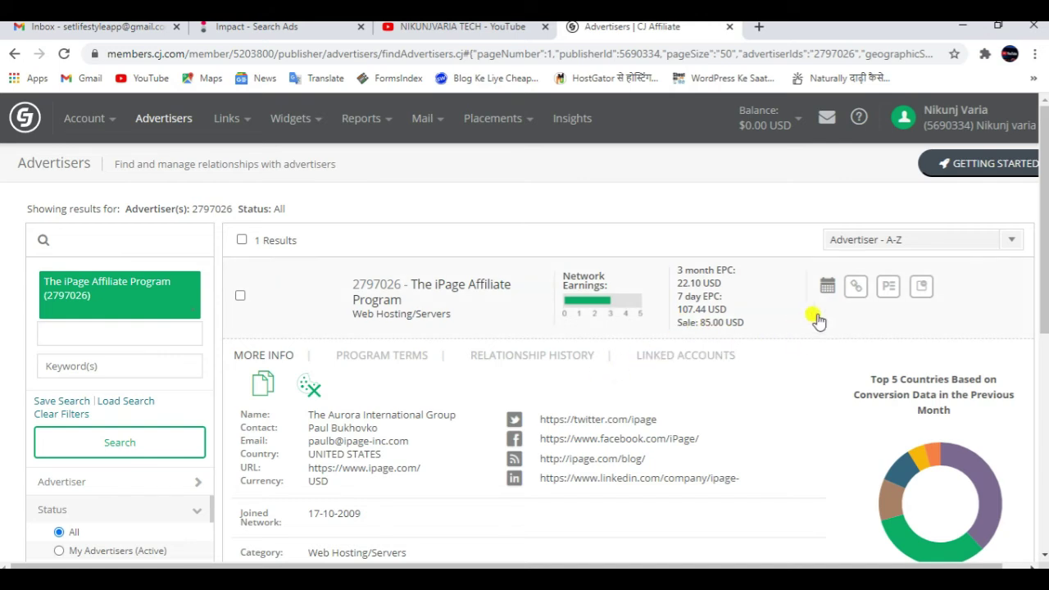
# - Open the links offered by The iPage Affiliate Program and browse its banner and text links
pyautogui.click(854, 287)
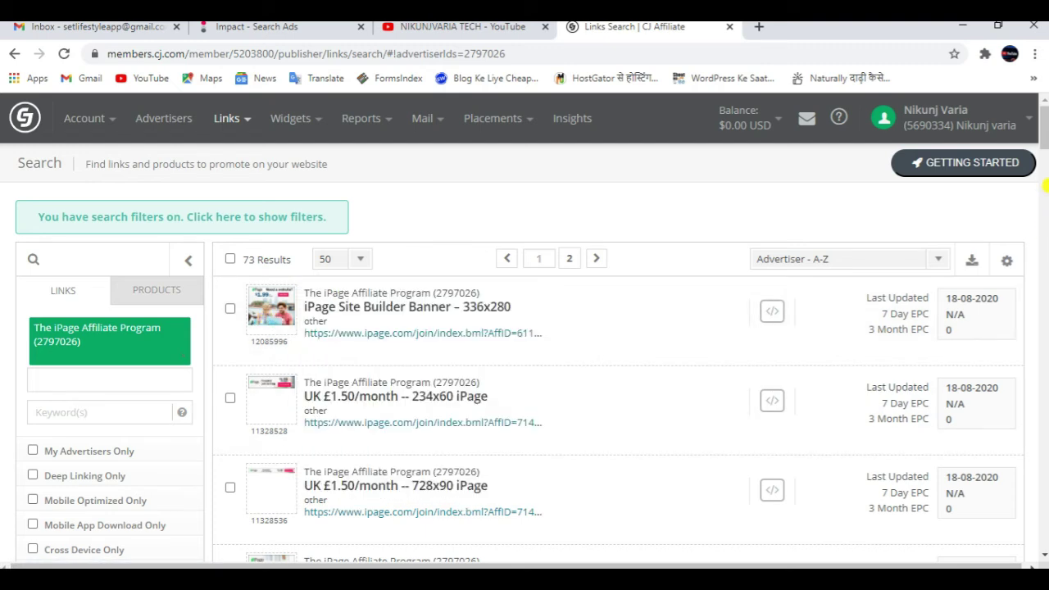
pyautogui.moveTo(1043, 139); pyautogui.dragTo(1043, 185)
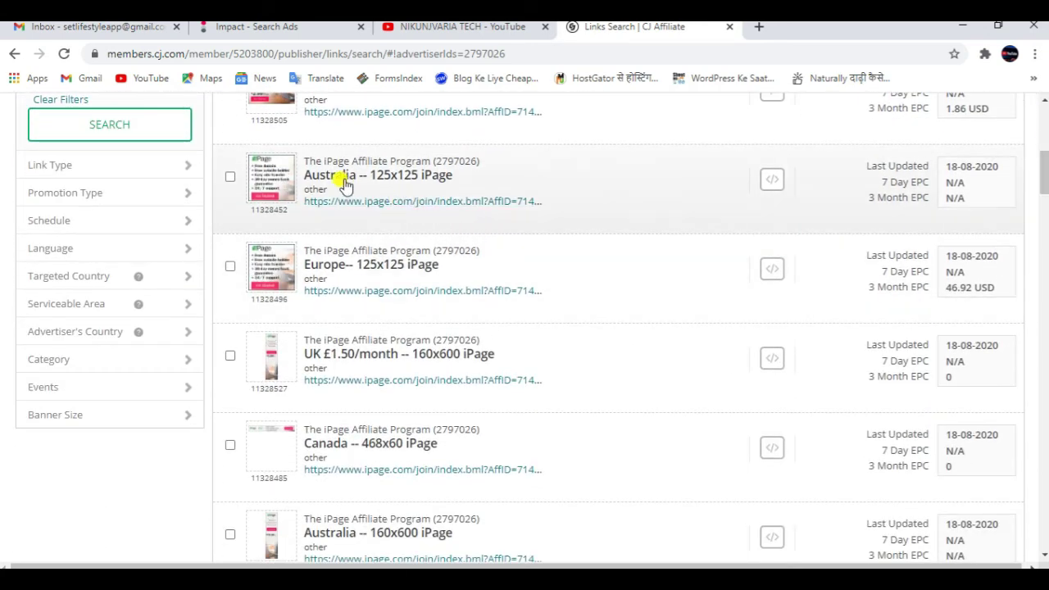
pyautogui.moveTo(285, 187)
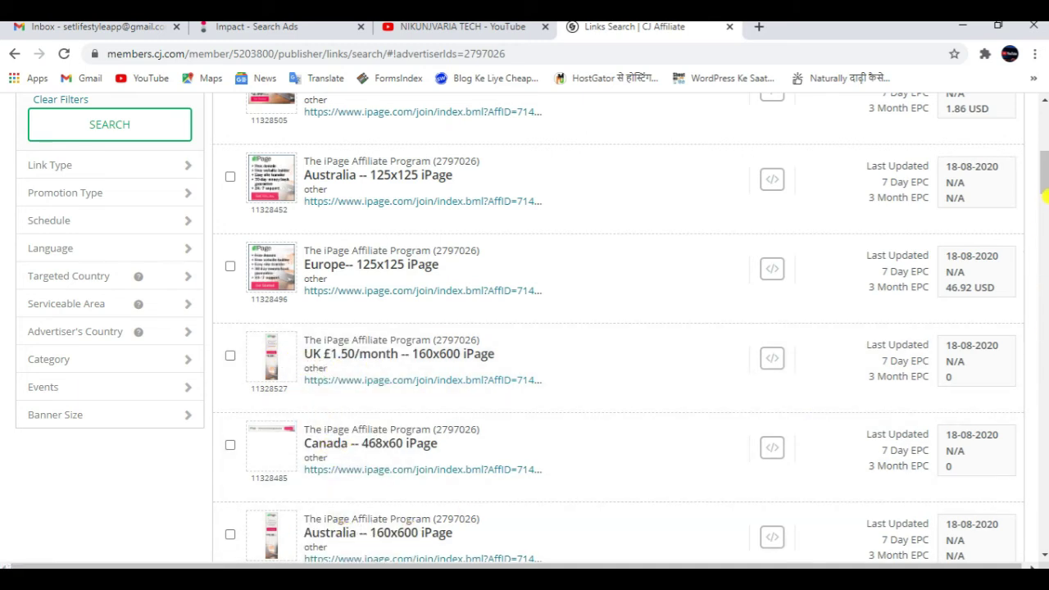
pyautogui.moveTo(1044, 185); pyautogui.dragTo(1044, 263)
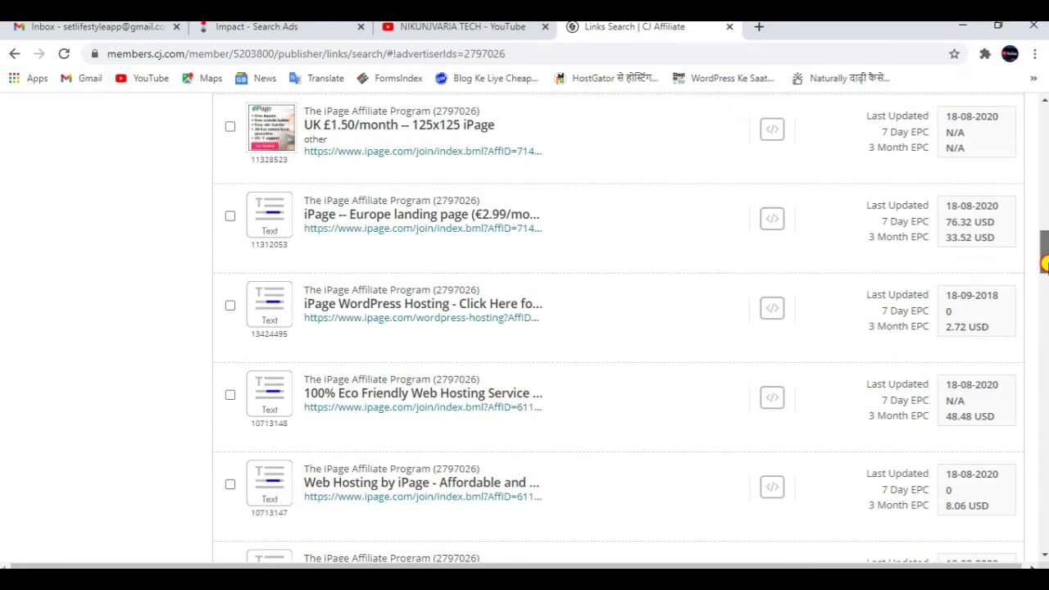
pyautogui.moveTo(1045, 263); pyautogui.dragTo(1044, 253)
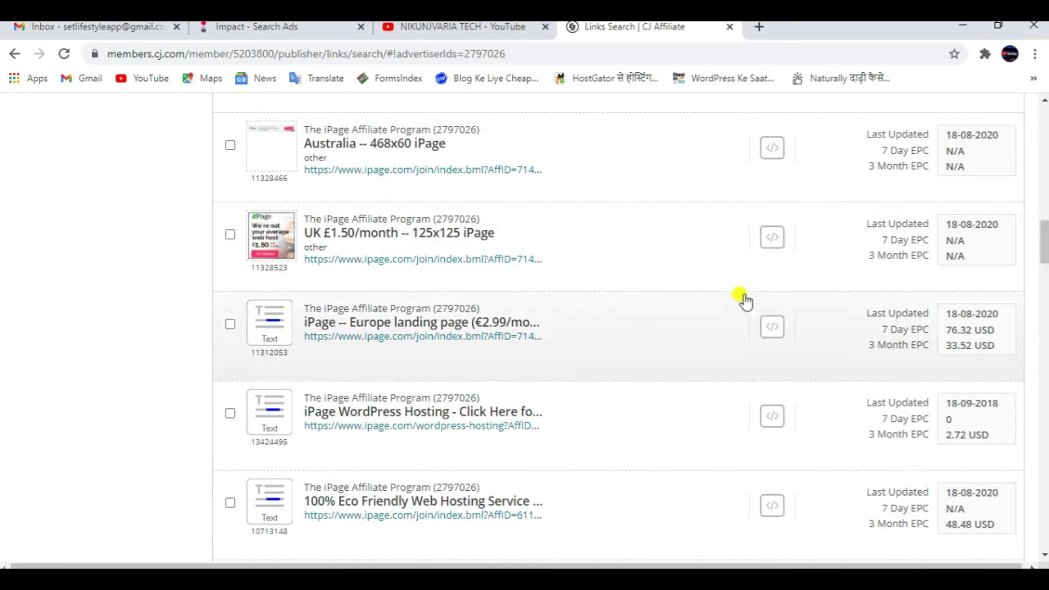
# - Get the code for the "UK £1.50/month -- 125x125 iPage" banner and select its click URL
pyautogui.click(771, 238)
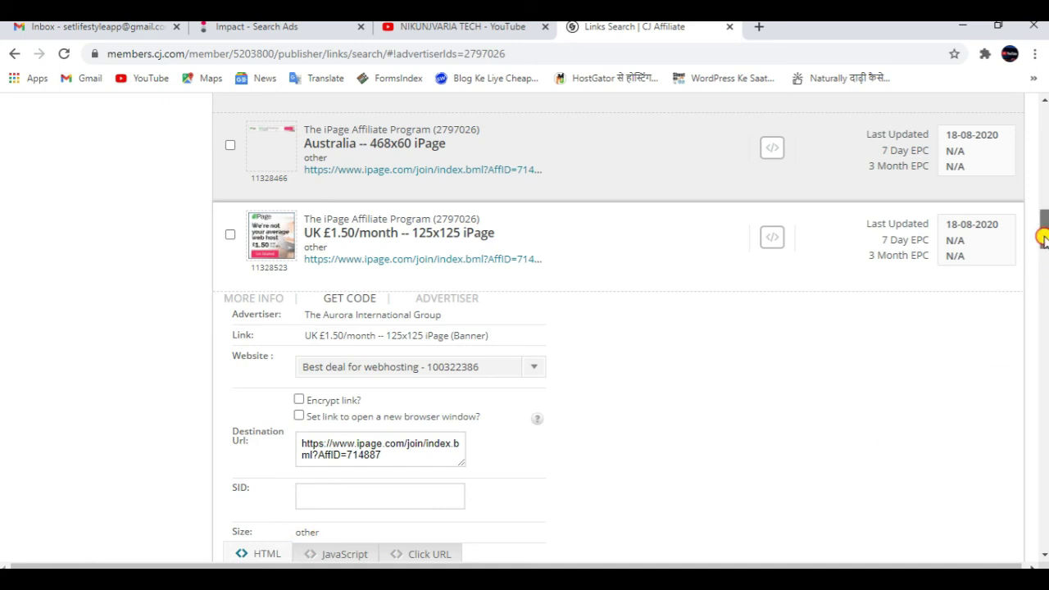
pyautogui.moveTo(1041, 227); pyautogui.dragTo(1041, 257)
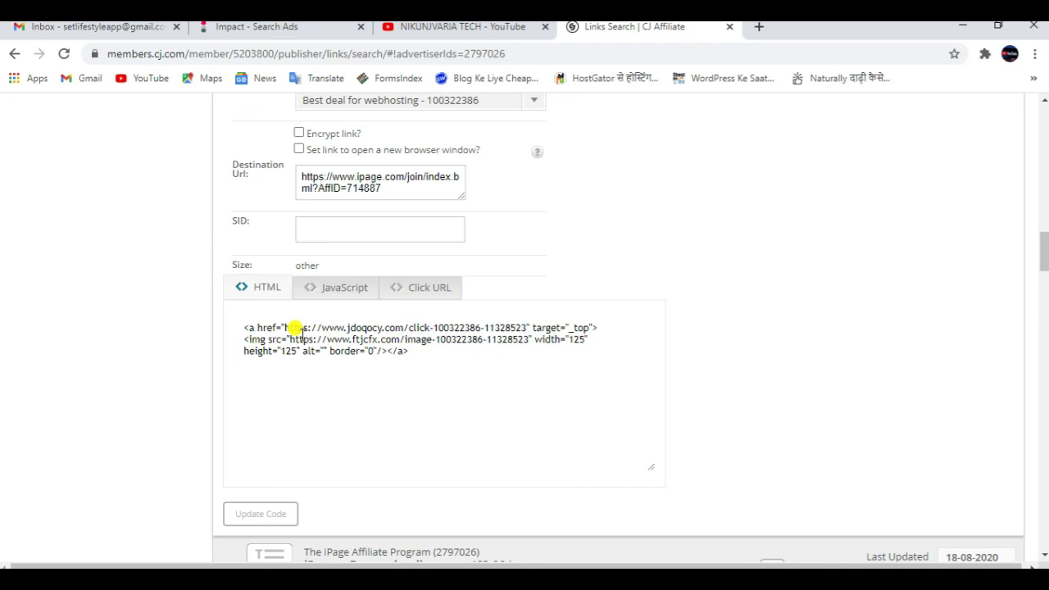
pyautogui.click(431, 291)
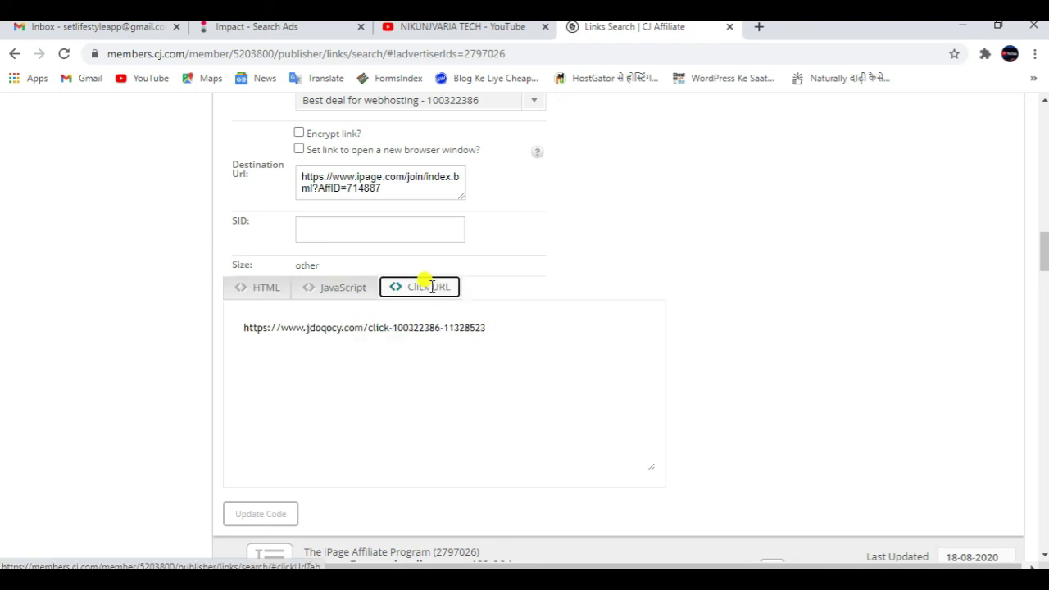
pyautogui.click(374, 330)
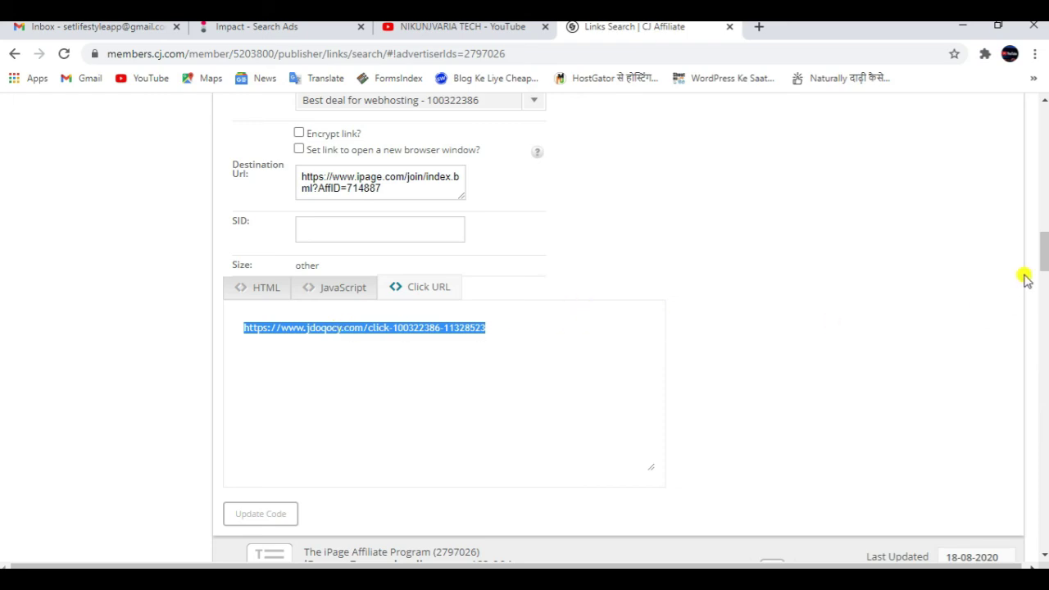
# - Return to the start of the links list and switch to the YouTube channel page
pyautogui.moveTo(1044, 250); pyautogui.dragTo(1043, 128)
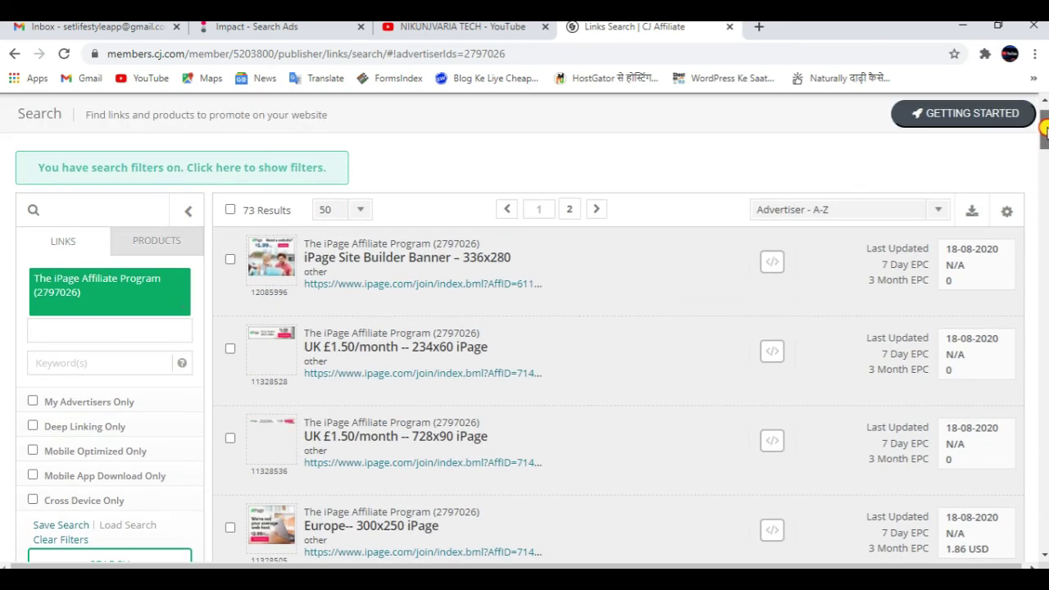
pyautogui.click(484, 28)
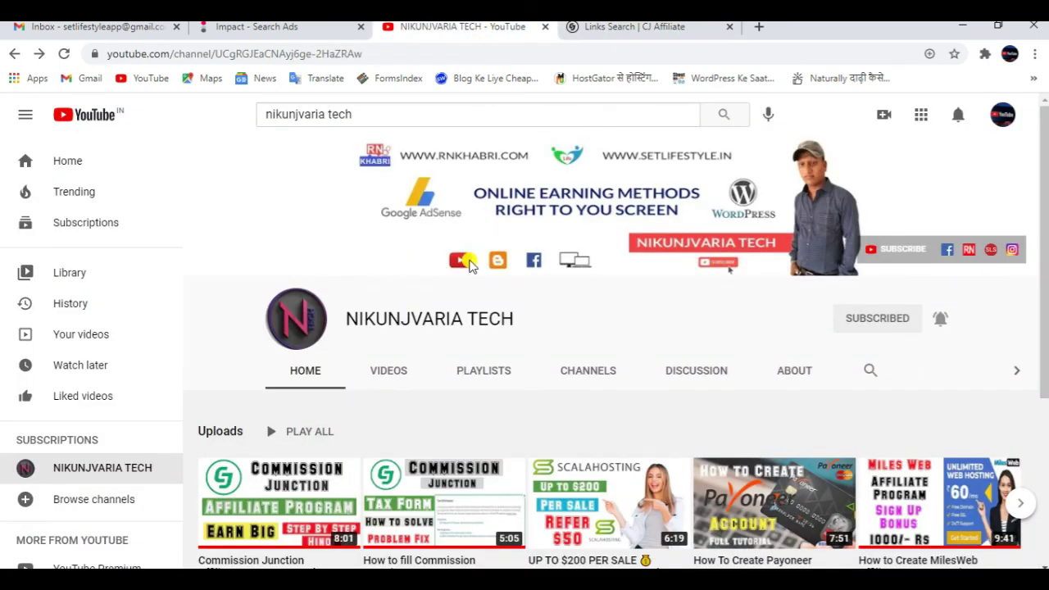